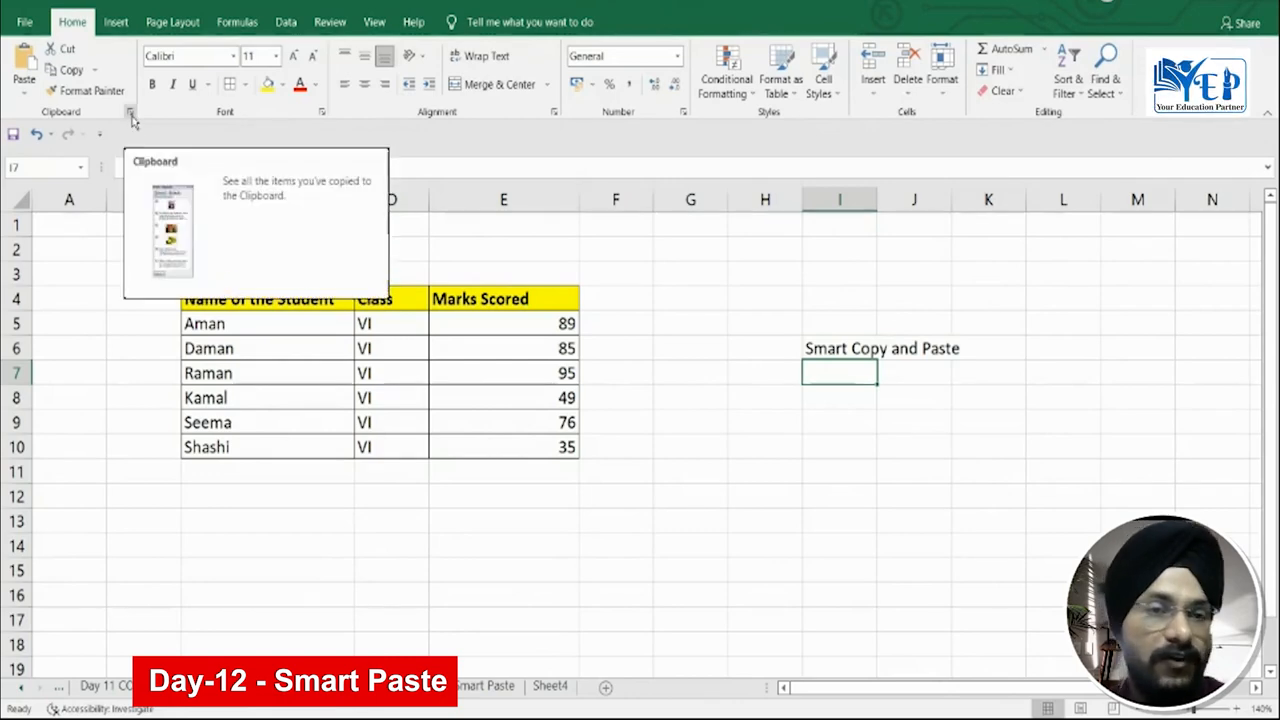
# - Show the collected clipboard items and clear all of them
pyautogui.click(130, 113)
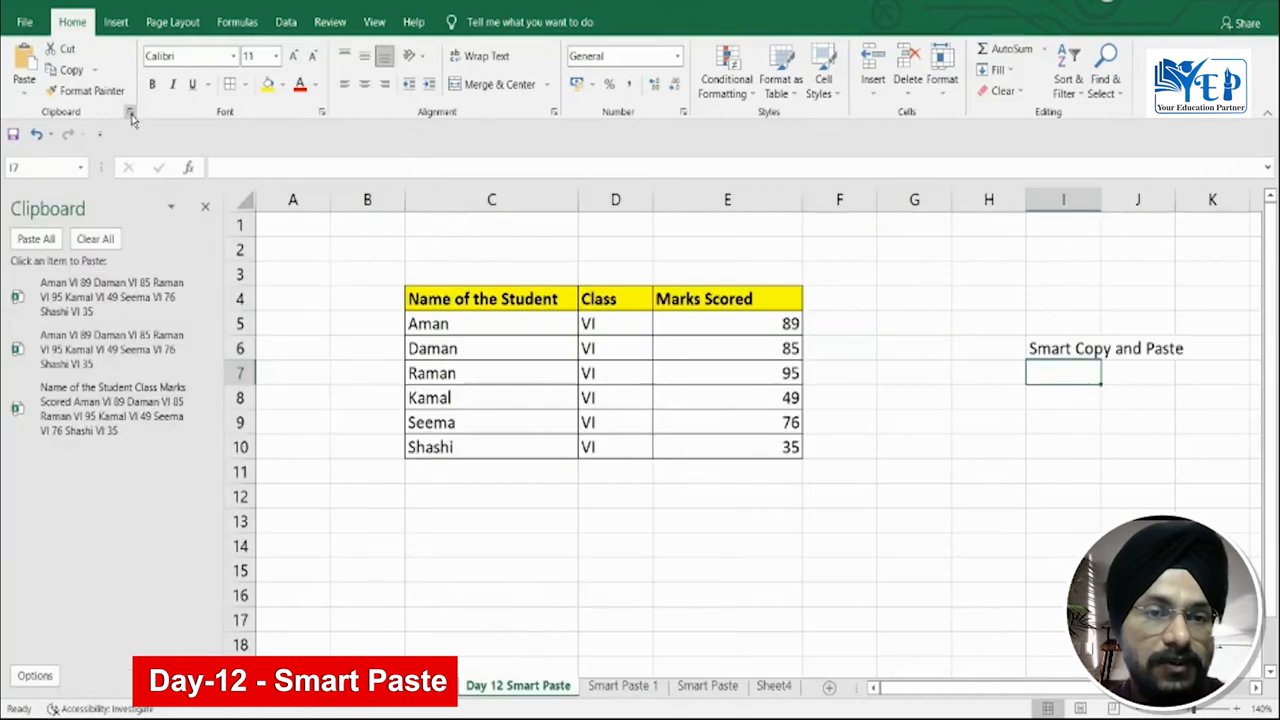
pyautogui.click(94, 241)
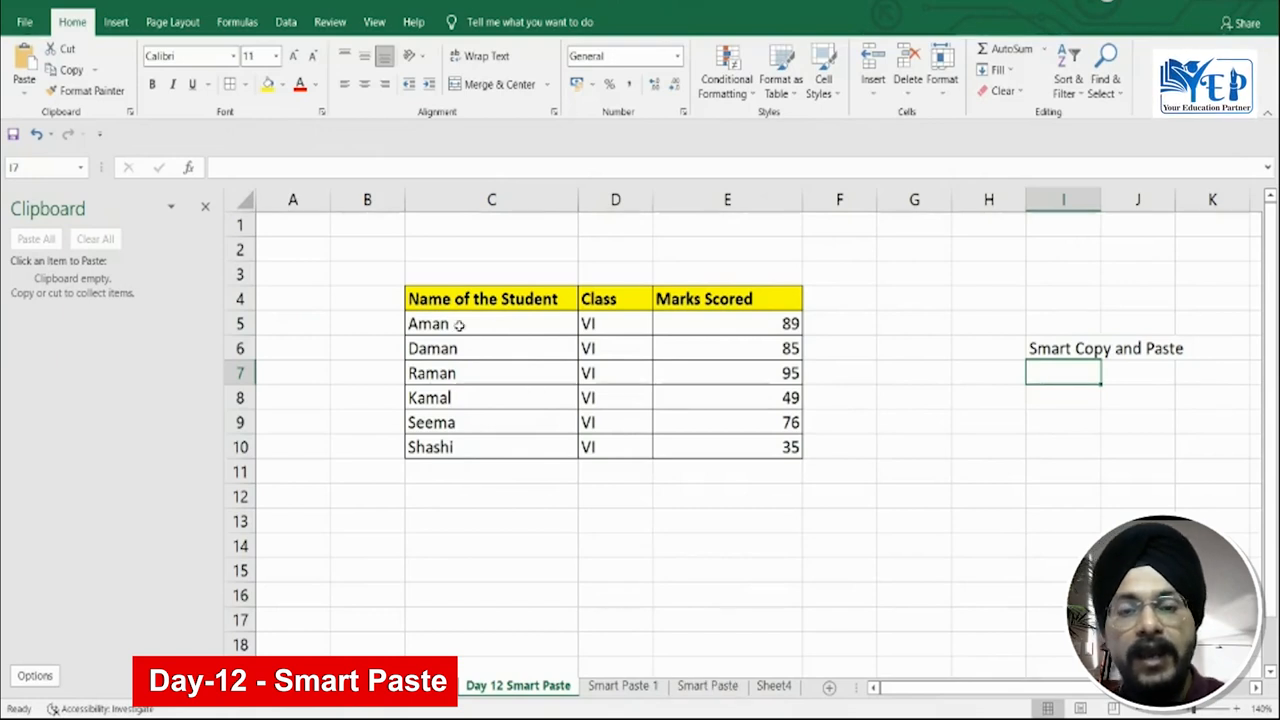
# - Clear the contents of the old student table in E7:G25 on Sheet4
pyautogui.click(602, 690)
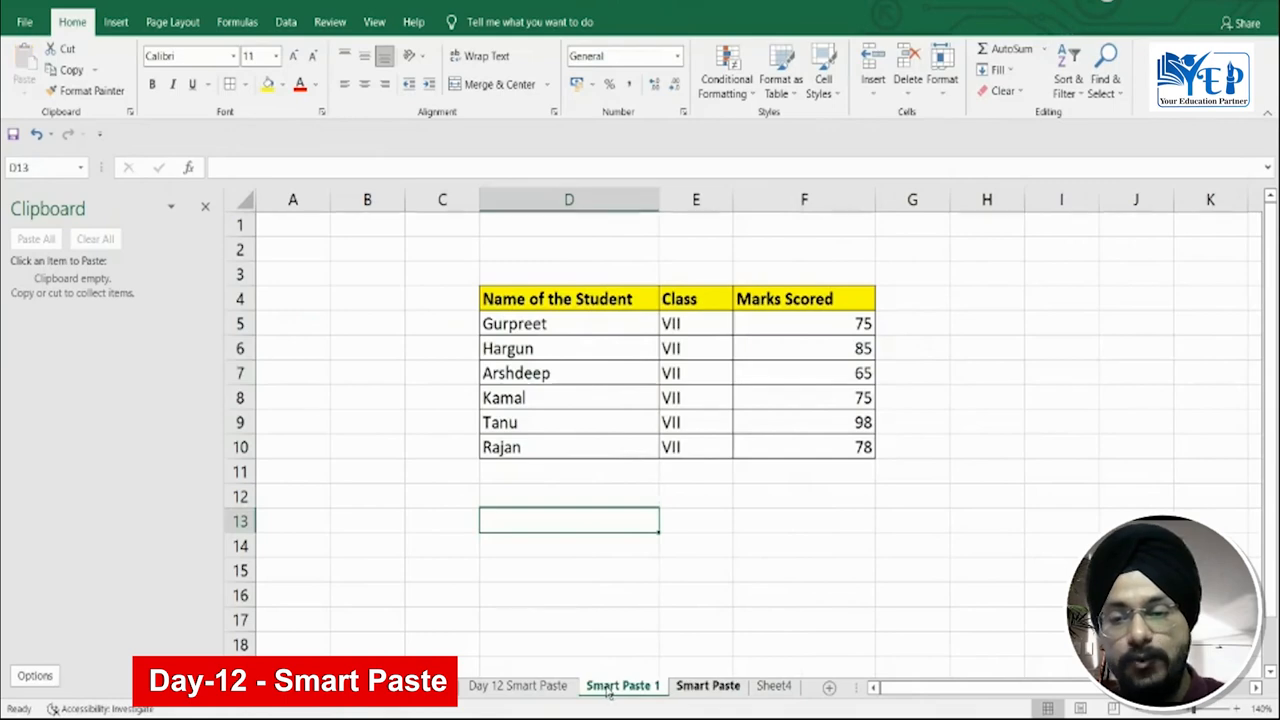
pyautogui.click(692, 690)
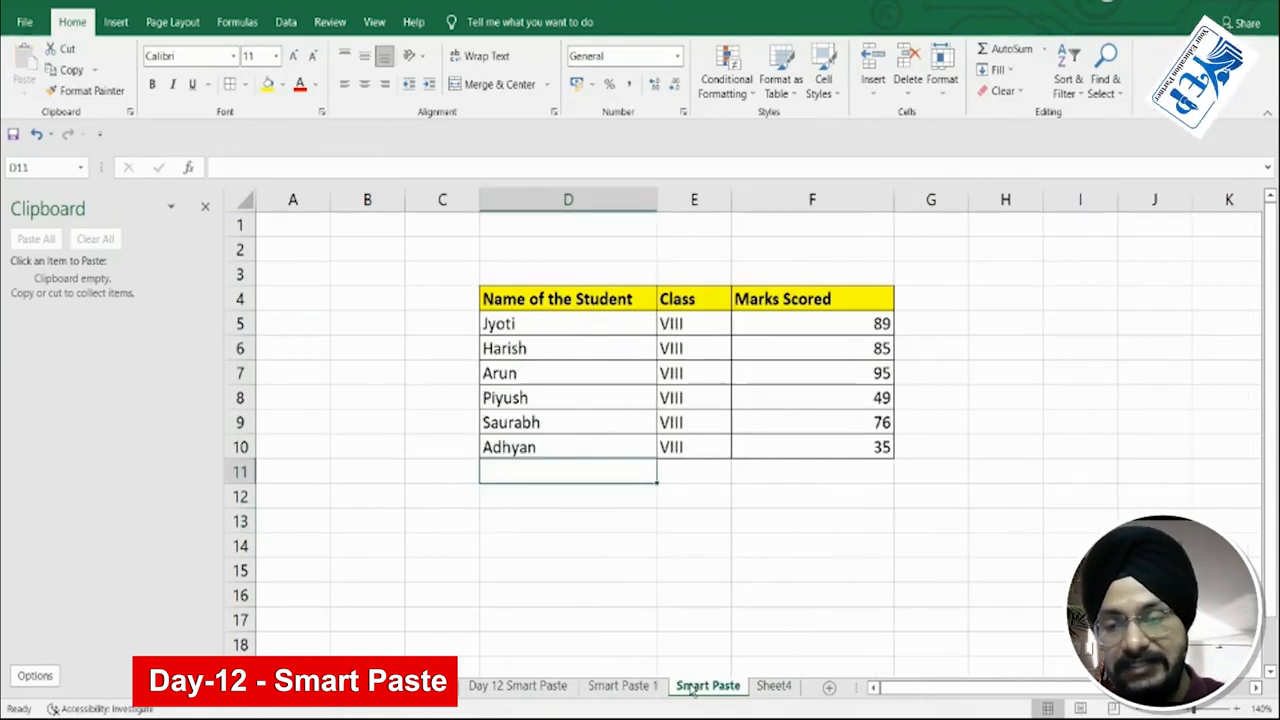
pyautogui.click(773, 688)
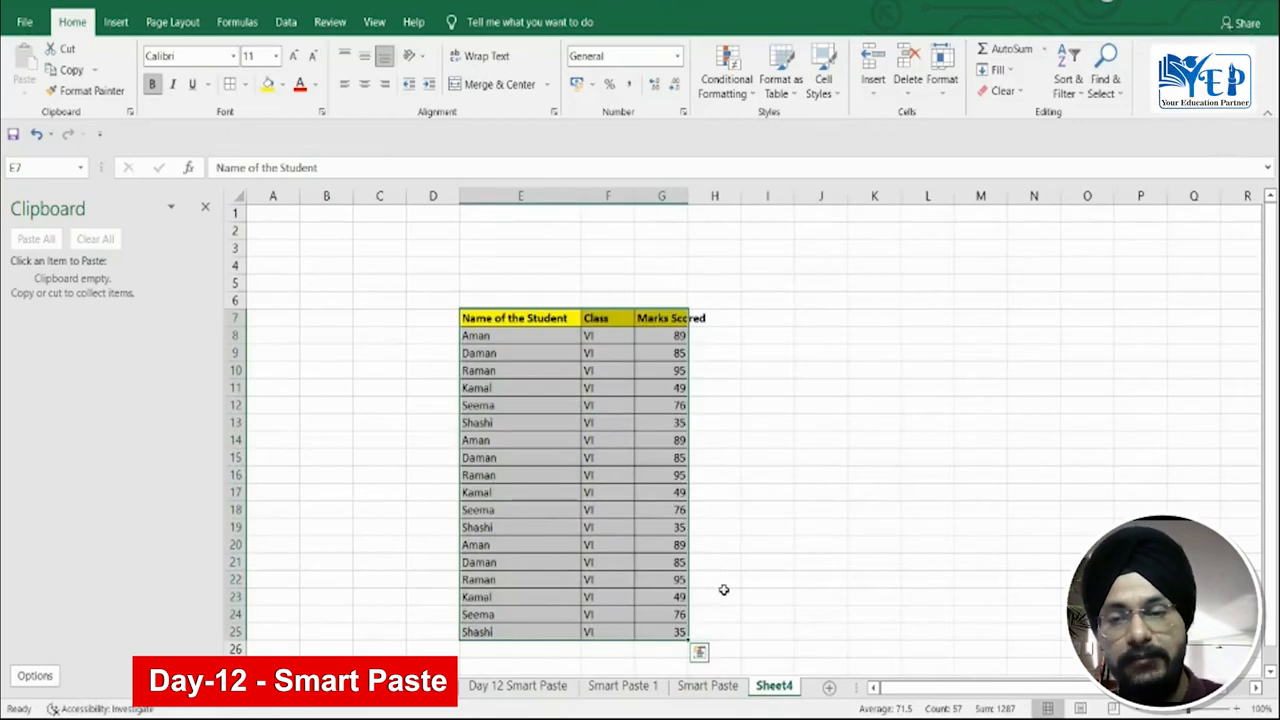
pyautogui.rightClick(596, 408)
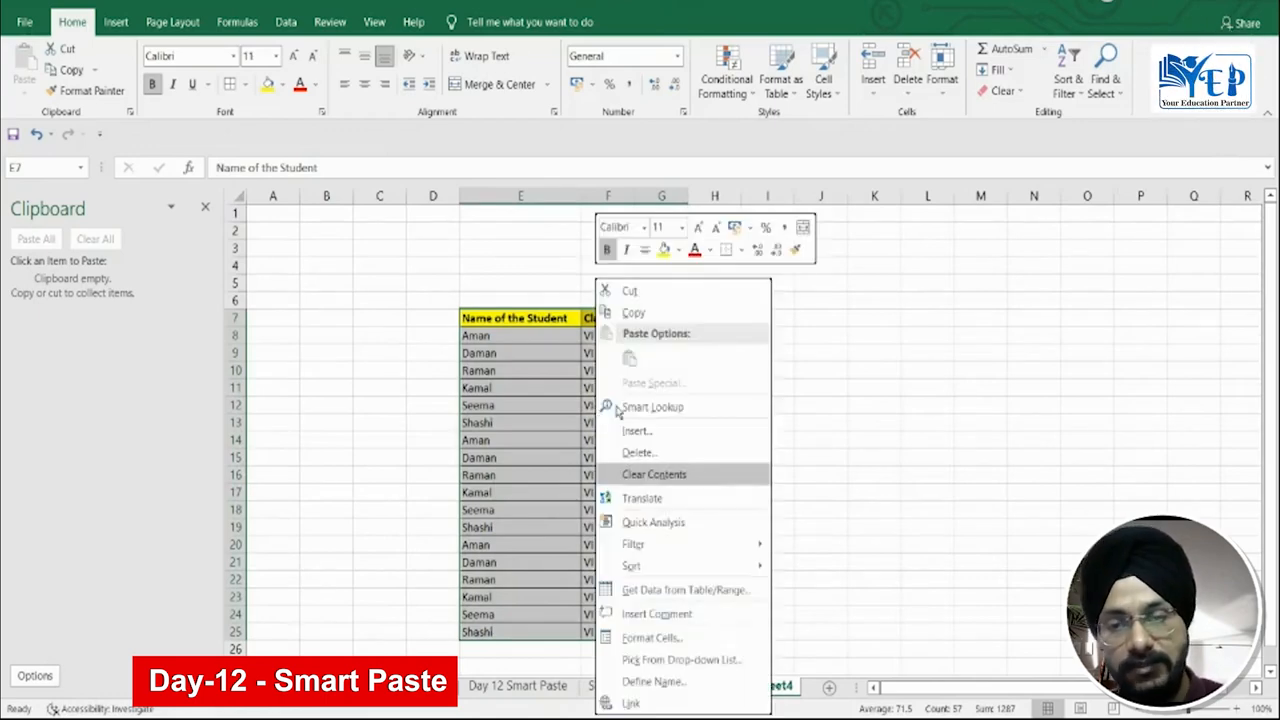
pyautogui.click(654, 475)
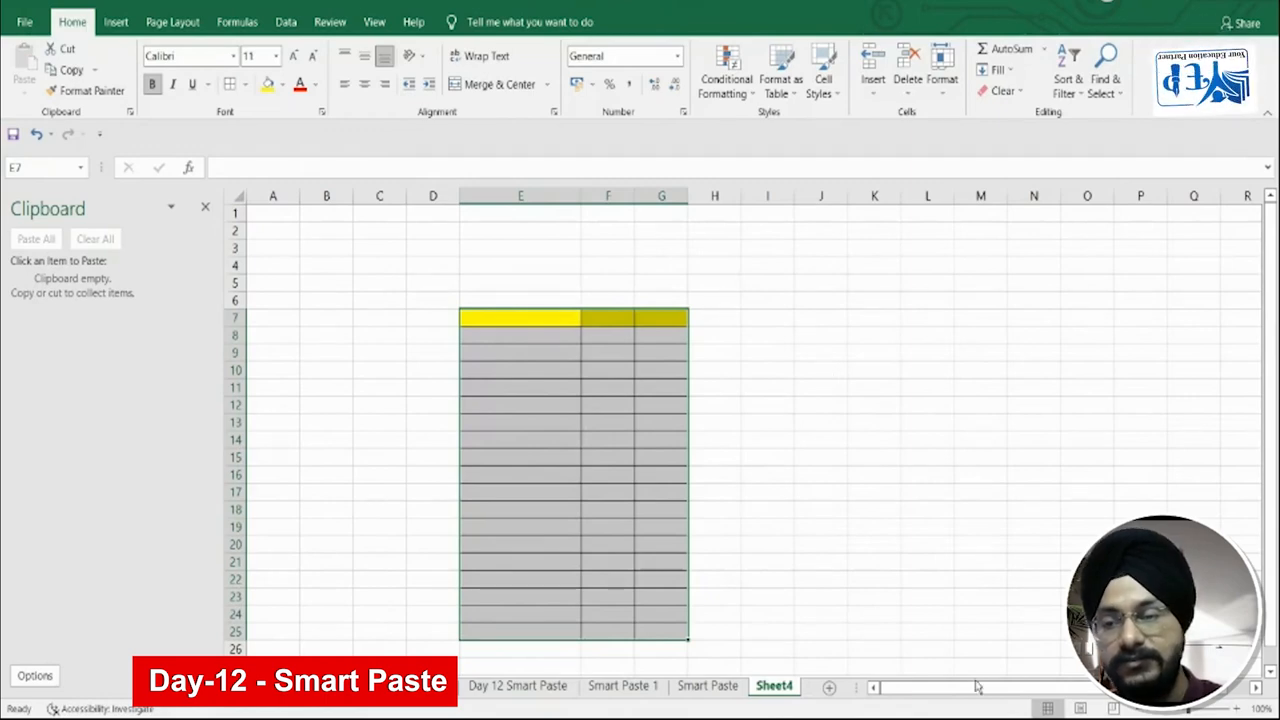
pyautogui.click(890, 403)
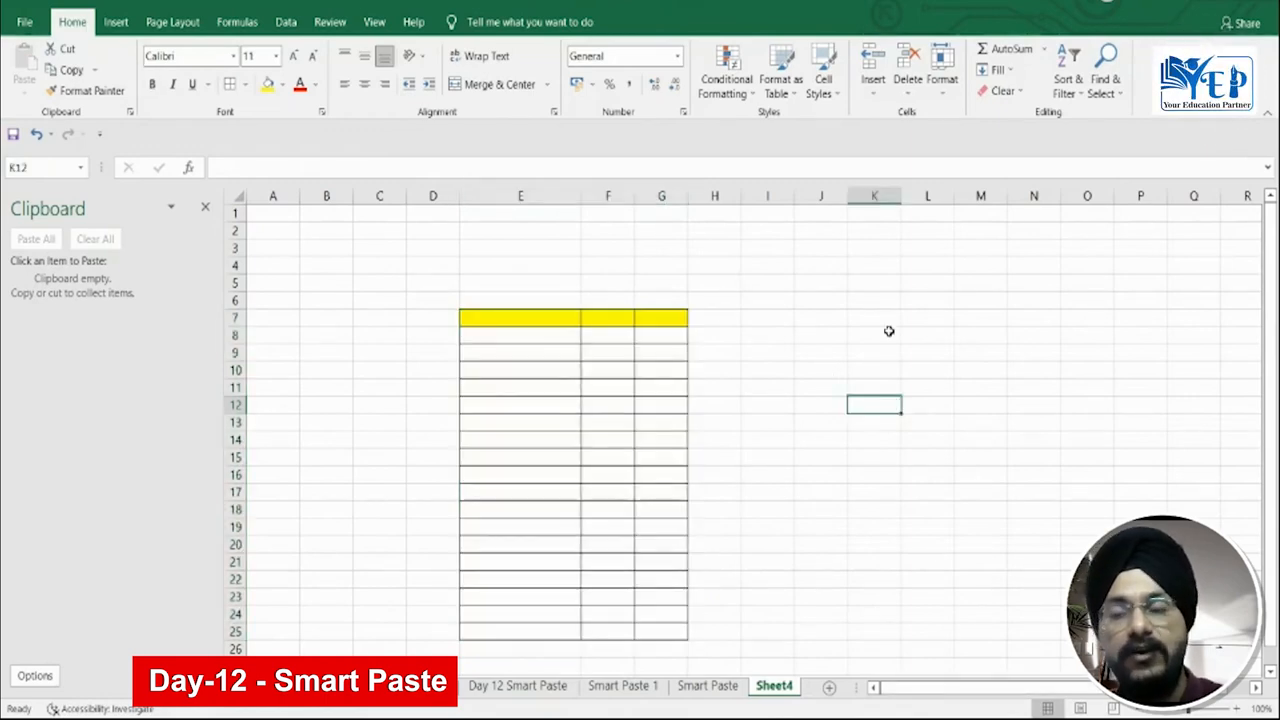
pyautogui.click(928, 336)
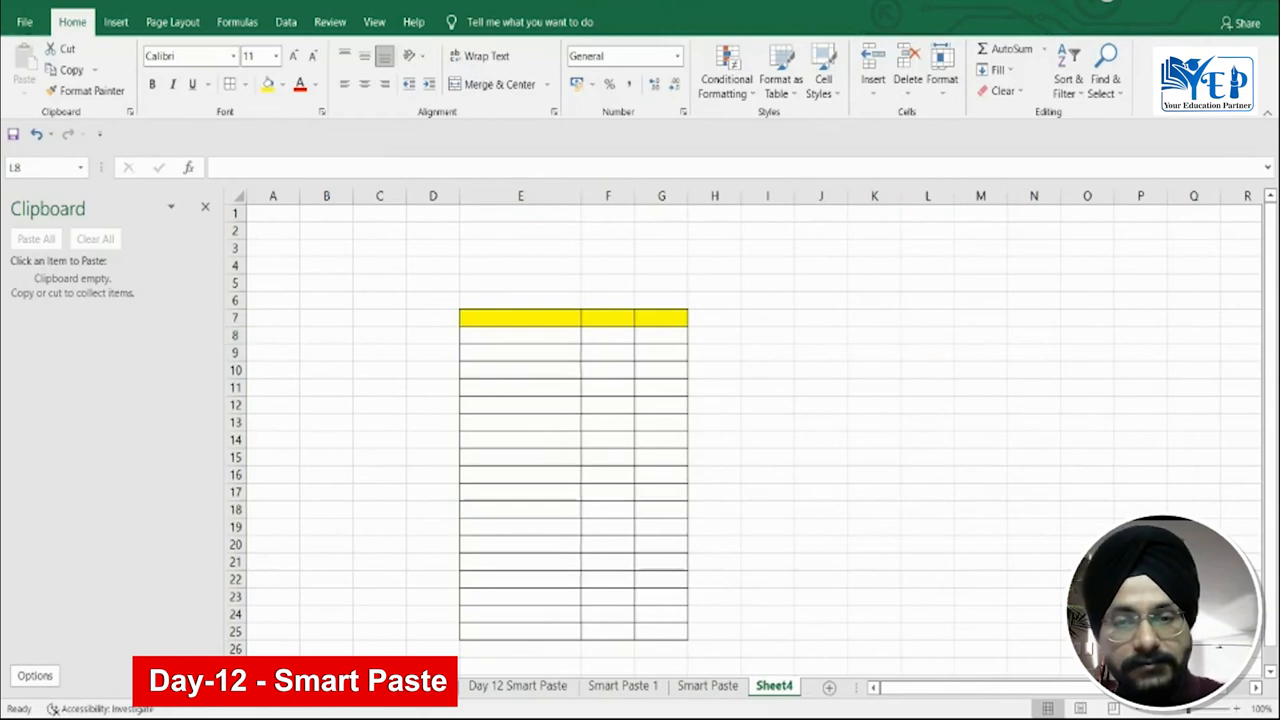
# - Delete the cells D6:I25 on Sheet4, including the leftover borders and yellow header fill
pyautogui.moveTo(436, 291); pyautogui.dragTo(745, 640)
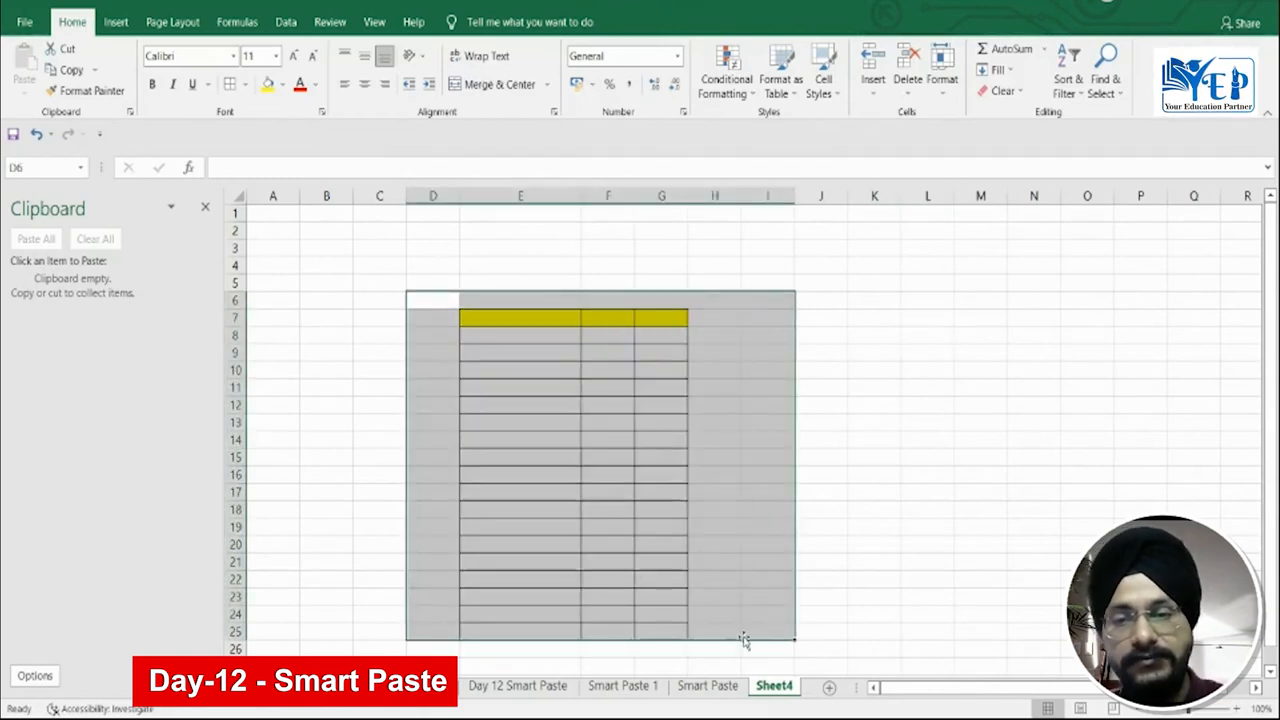
pyautogui.rightClick(588, 480)
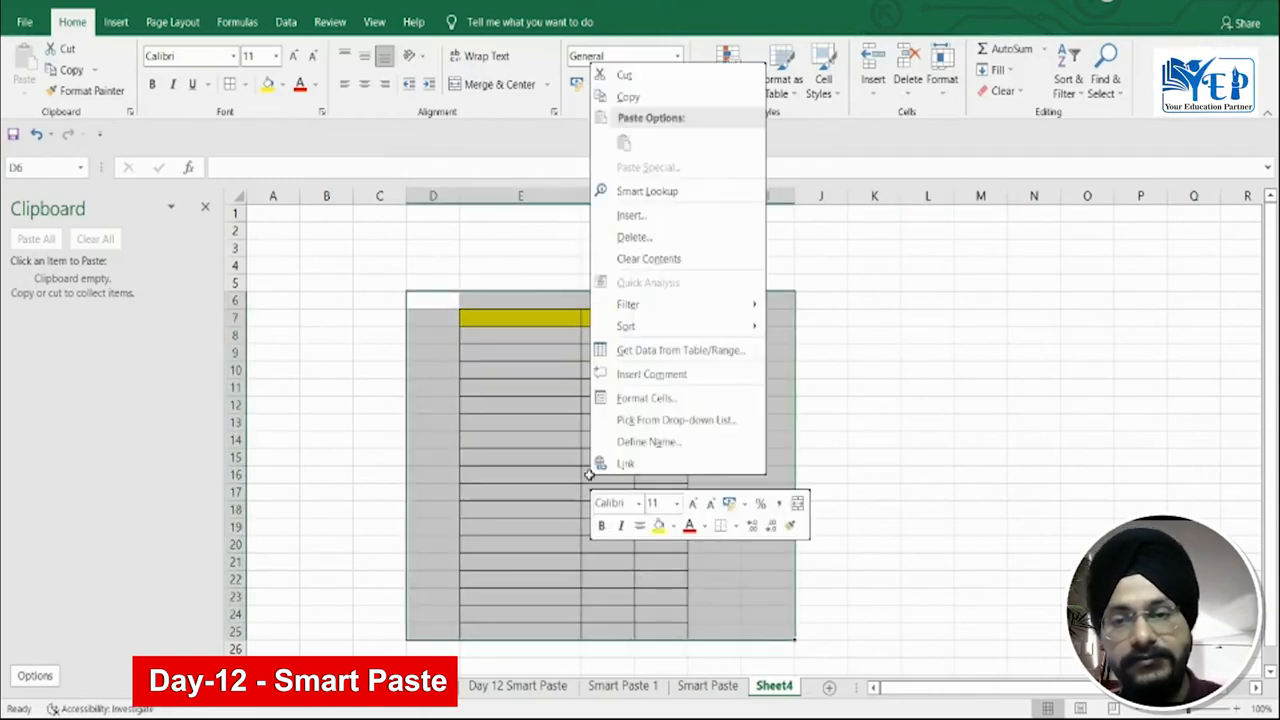
pyautogui.click(632, 238)
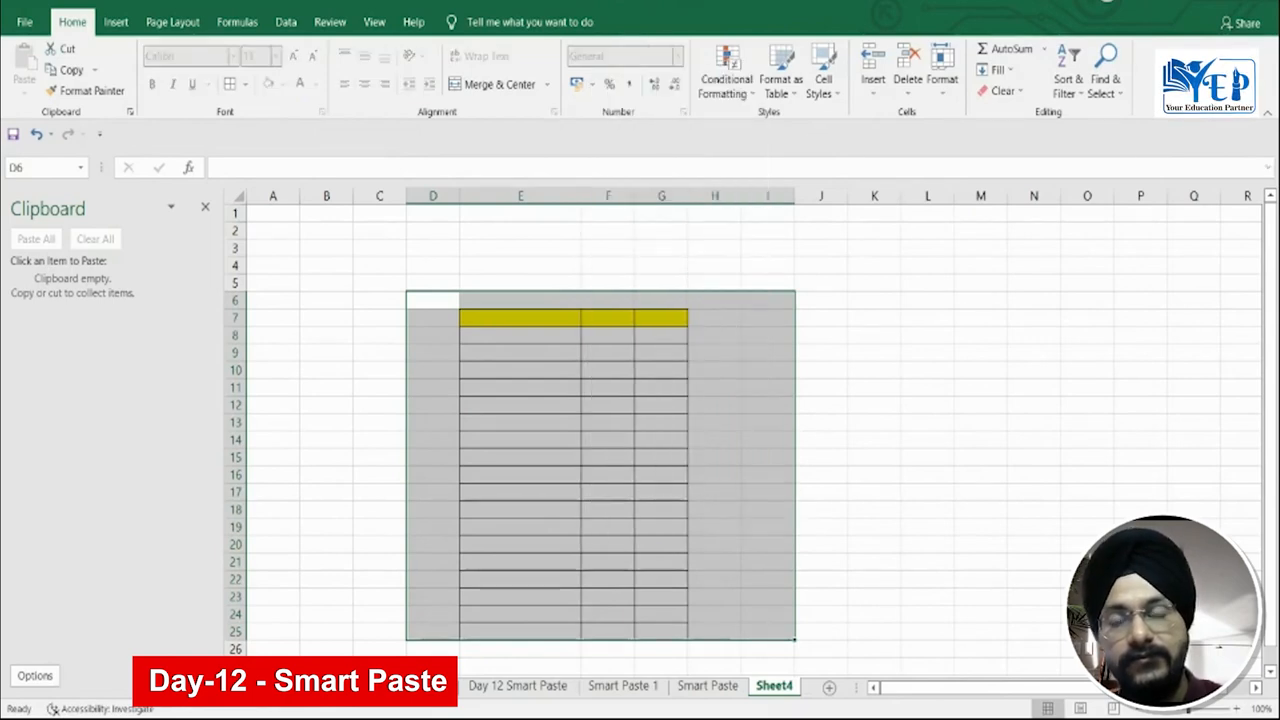
pyautogui.click(586, 323)
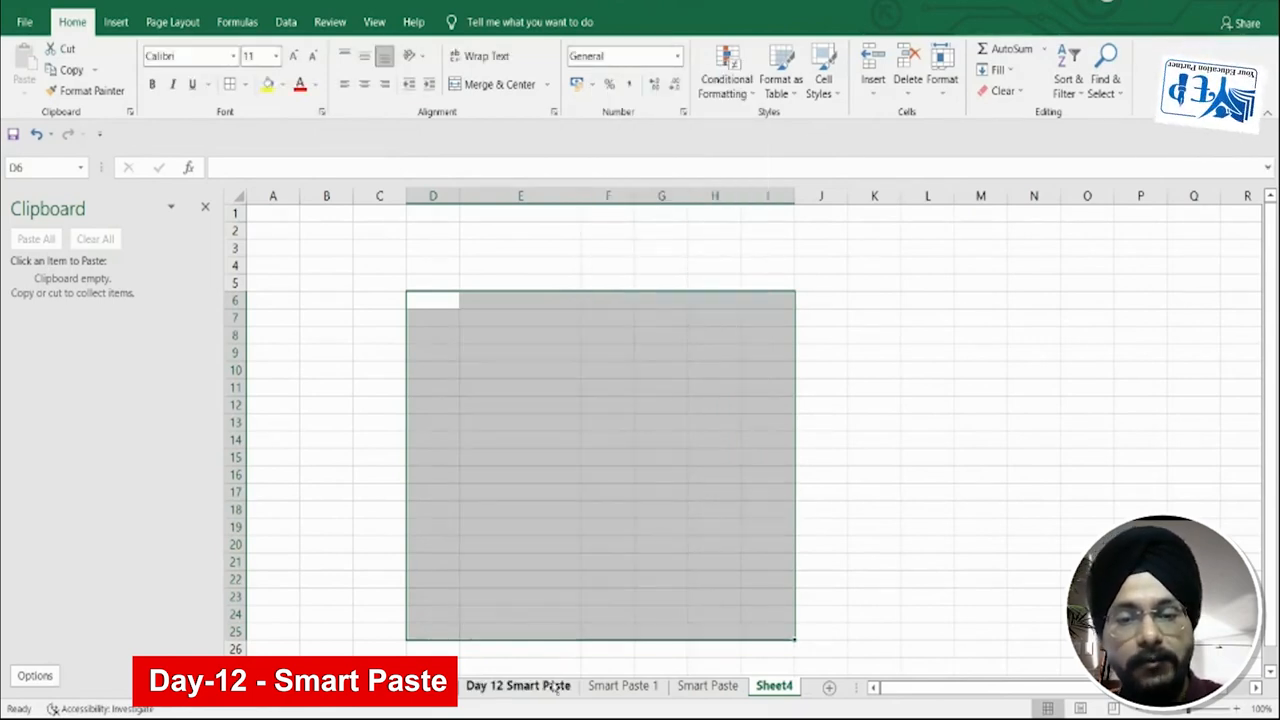
# - Copy the class VI table with its header row, C4:E10, from the Day 12 Smart Paste sheet
pyautogui.click(556, 689)
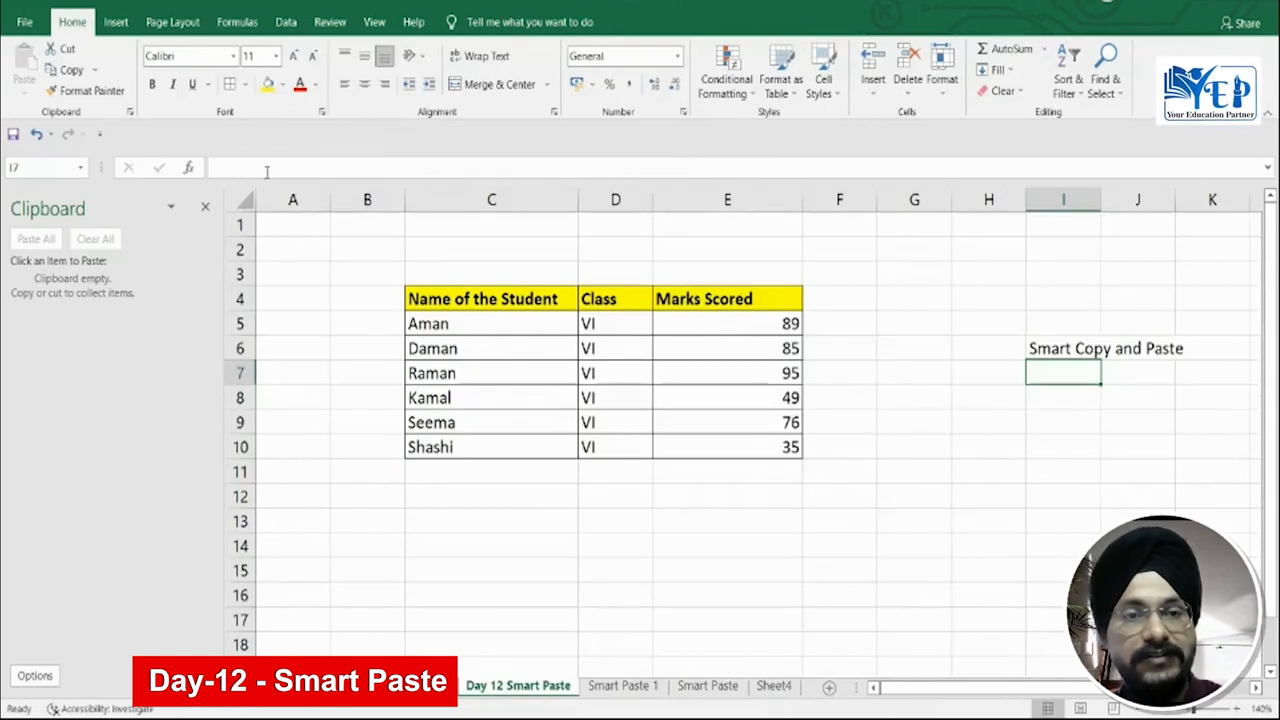
pyautogui.click(129, 112)
pyautogui.click(129, 113)
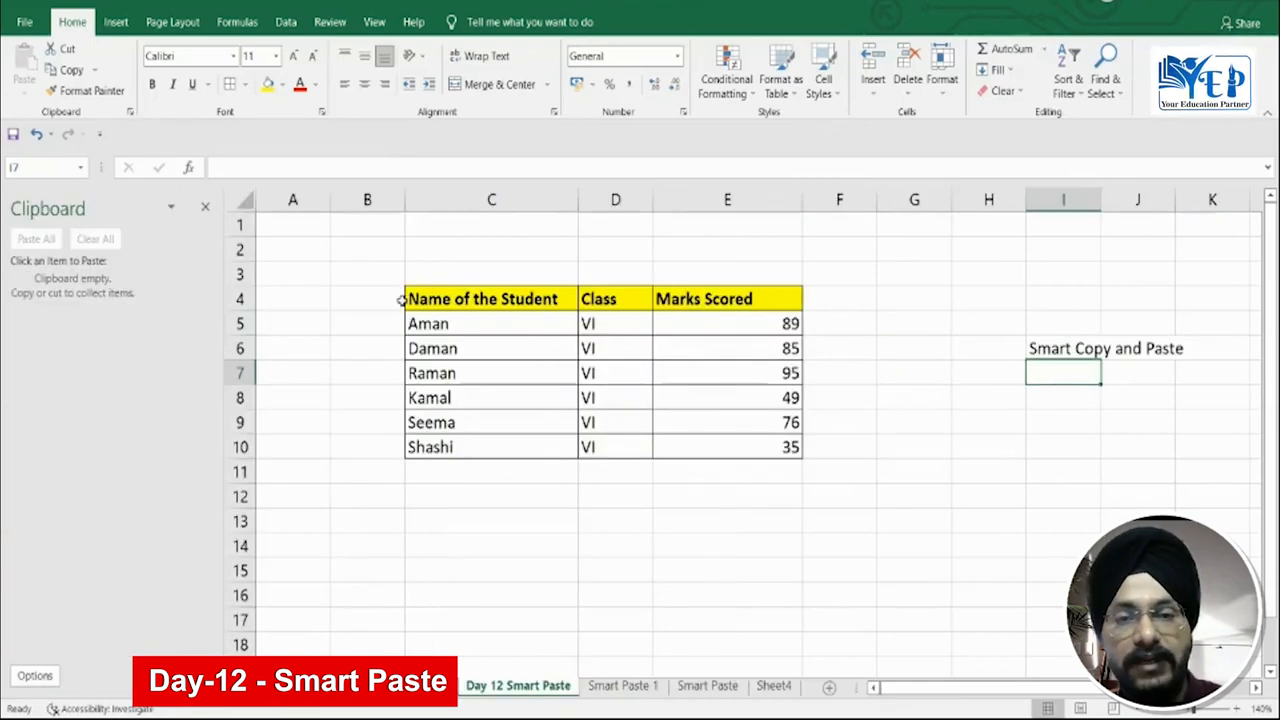
pyautogui.moveTo(410, 299); pyautogui.dragTo(766, 446)
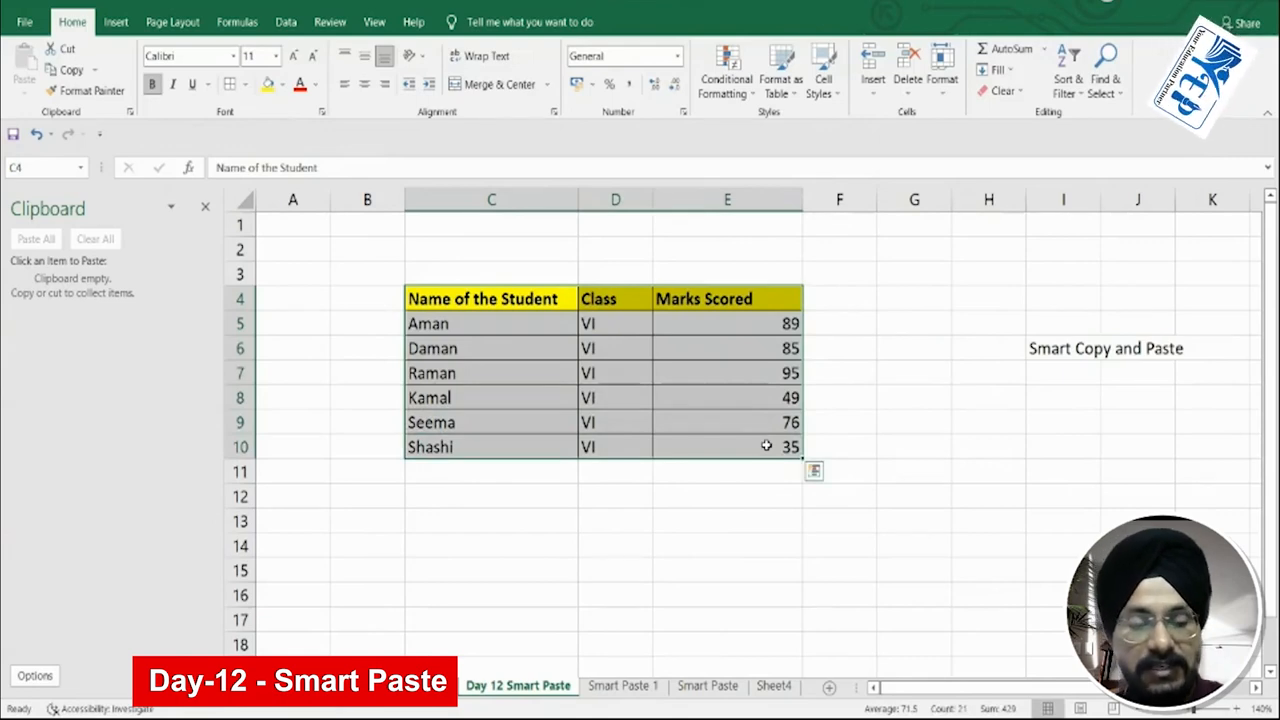
pyautogui.hotkey('ctrl', 'c')
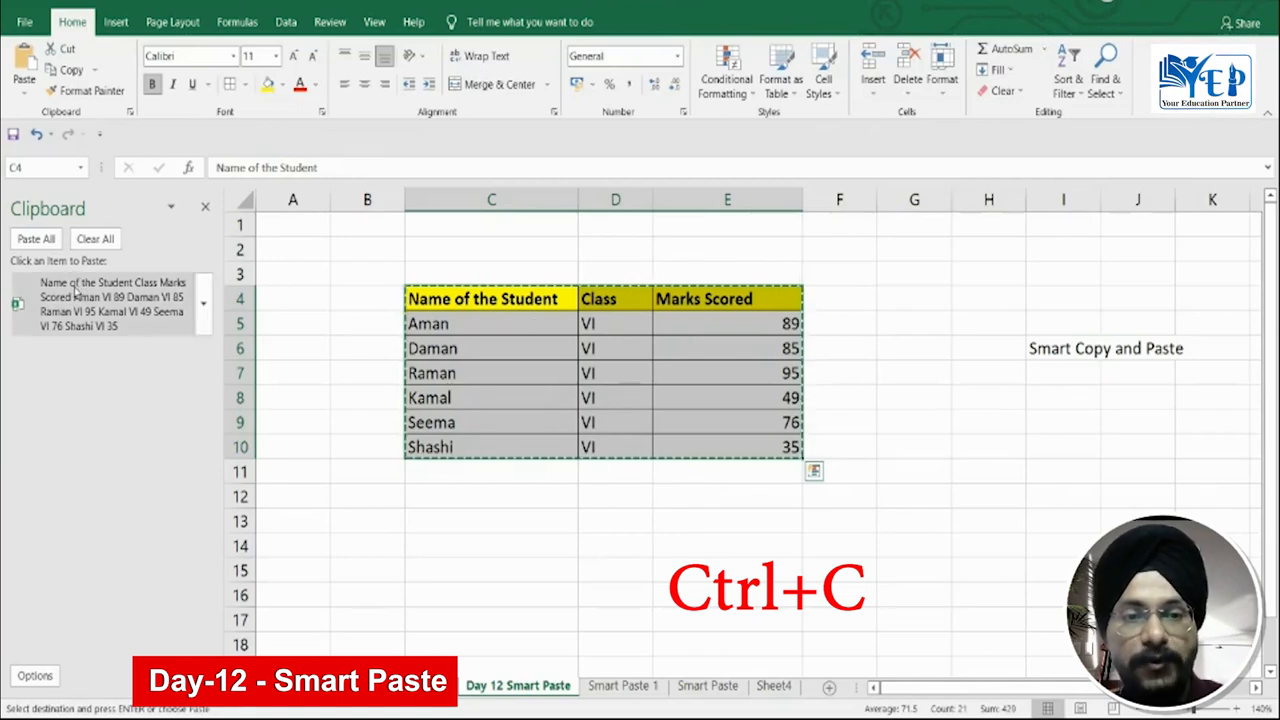
# - Copy the class VII data rows without the header, D5:F10, from the Smart Paste 1 sheet
pyautogui.click(607, 688)
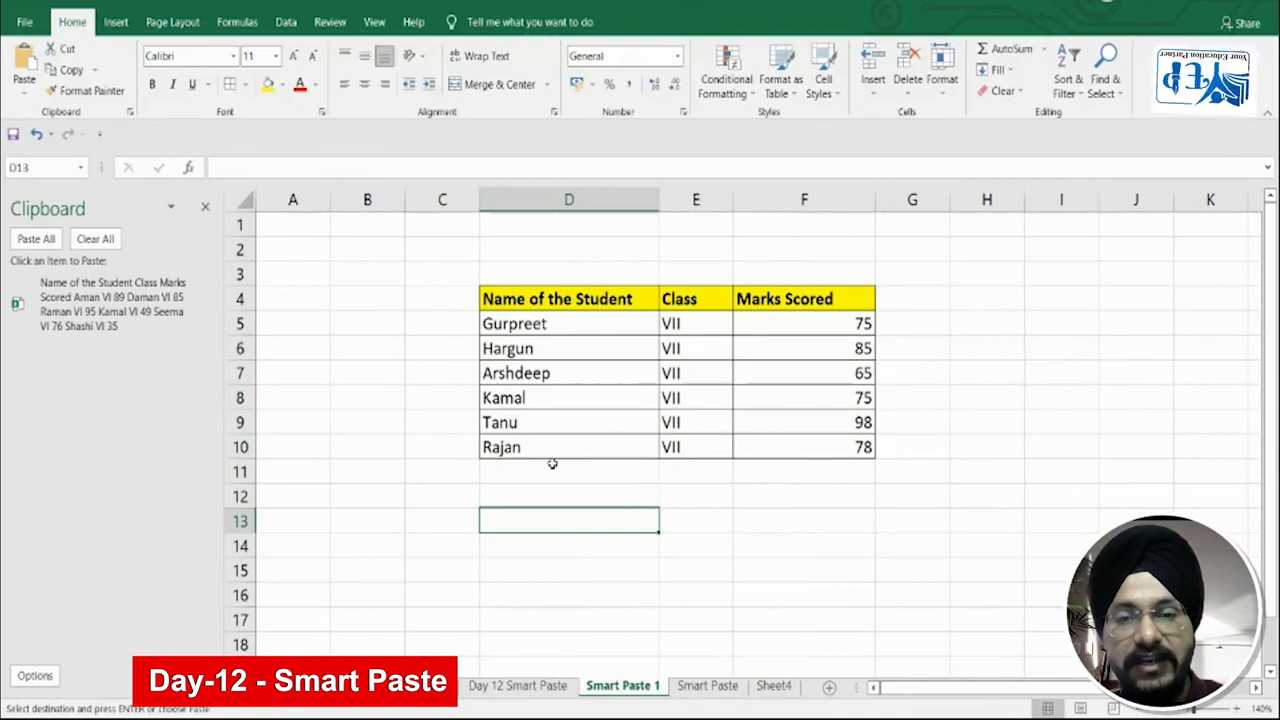
pyautogui.click(507, 327)
pyautogui.moveTo(507, 327); pyautogui.dragTo(880, 447)
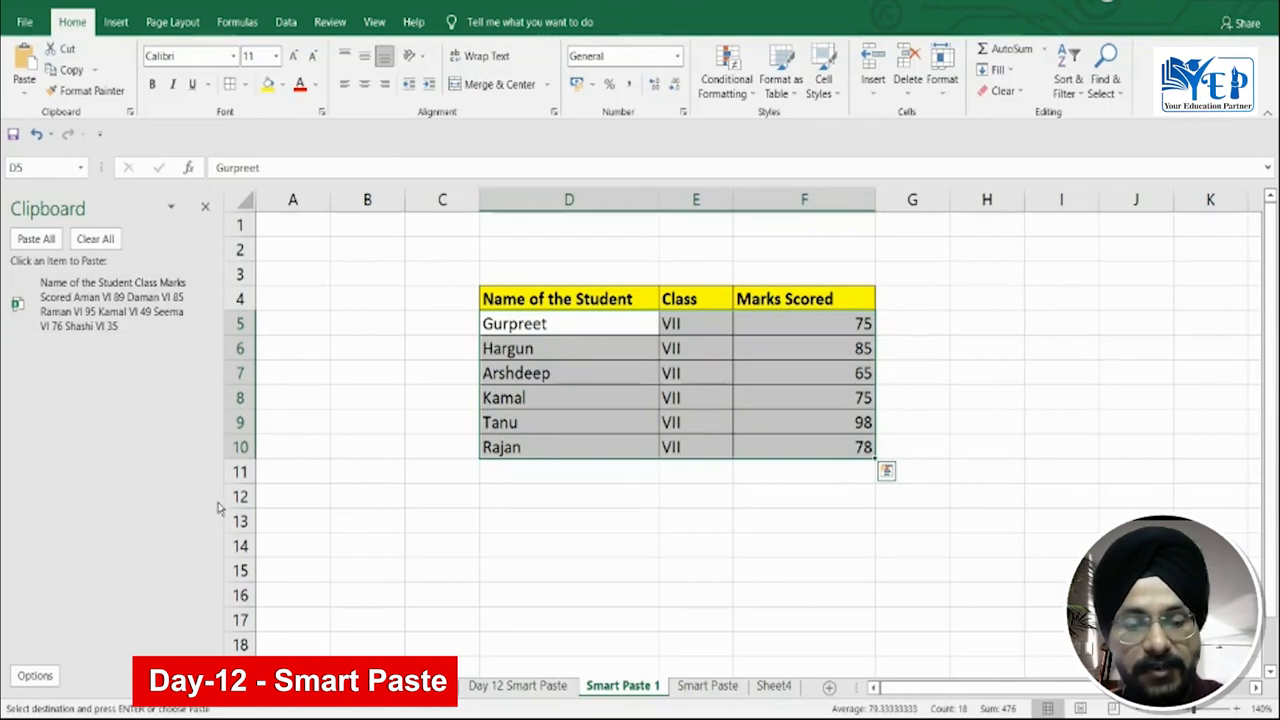
pyautogui.hotkey('ctrl', 'c')
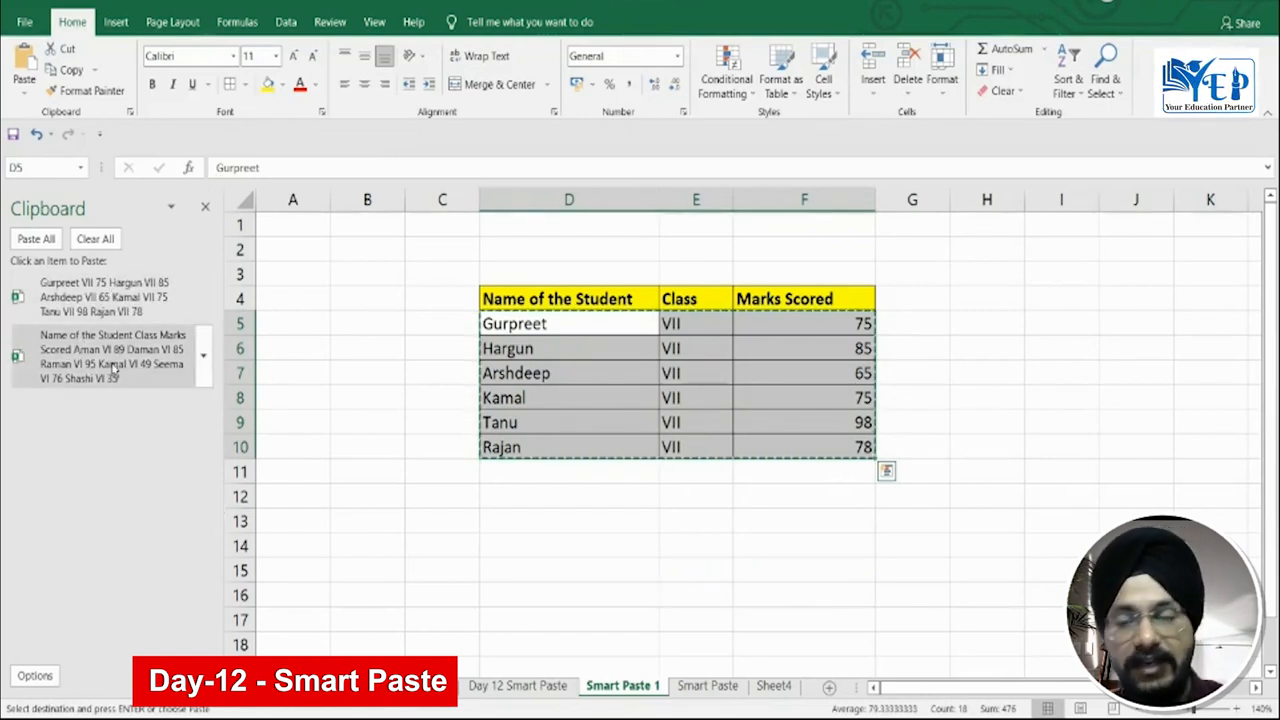
# - Copy the class VIII data rows without the header, D5:F10, from the Smart Paste sheet
pyautogui.click(707, 686)
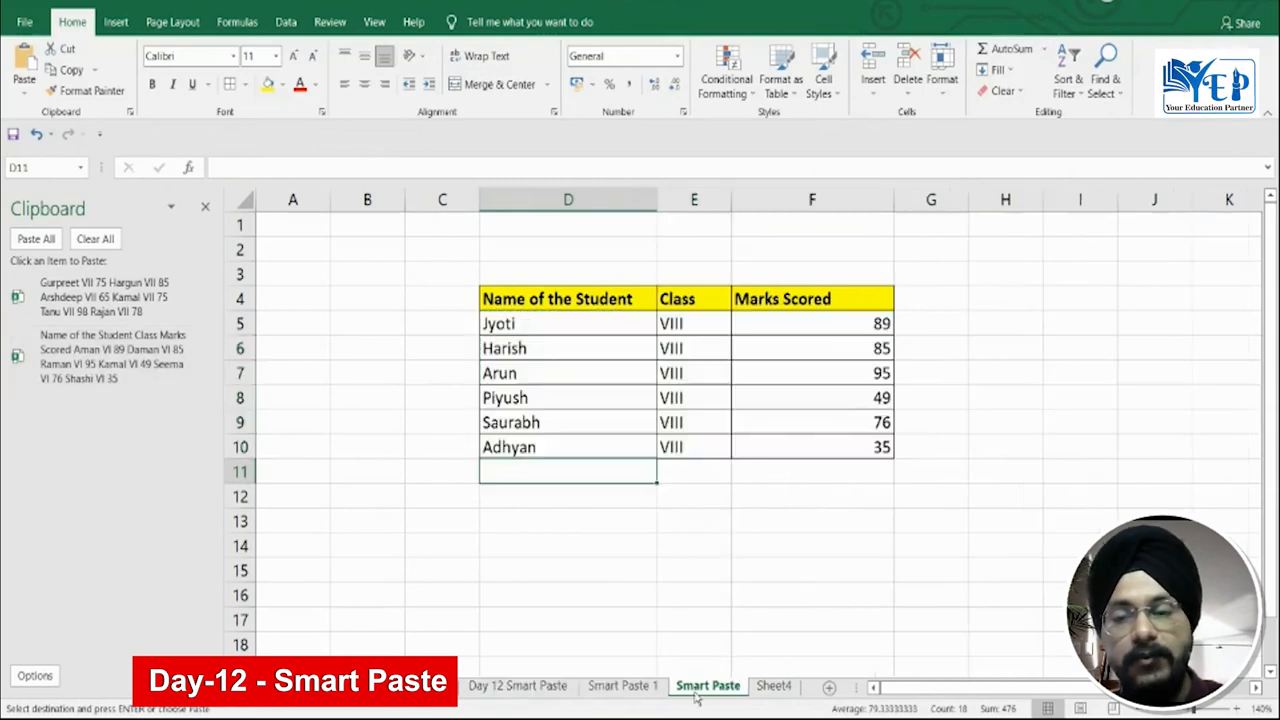
pyautogui.moveTo(512, 322); pyautogui.dragTo(852, 441)
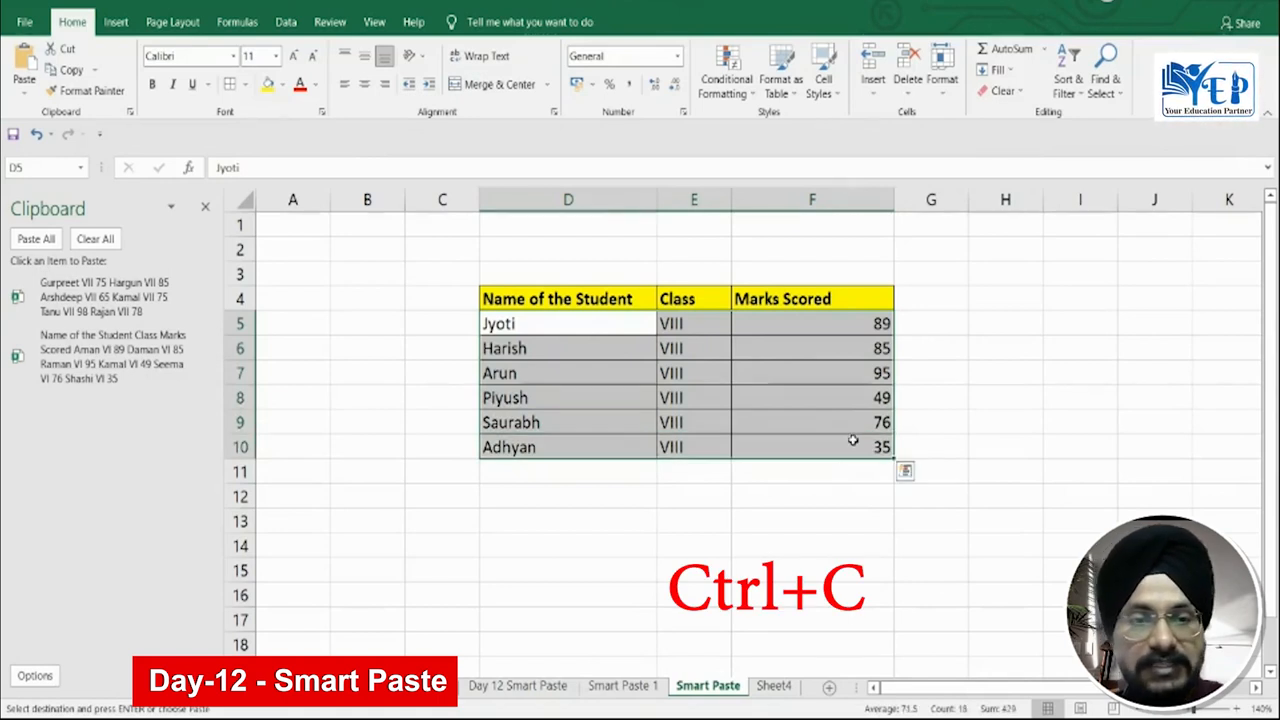
pyautogui.hotkey('ctrl', 'c')
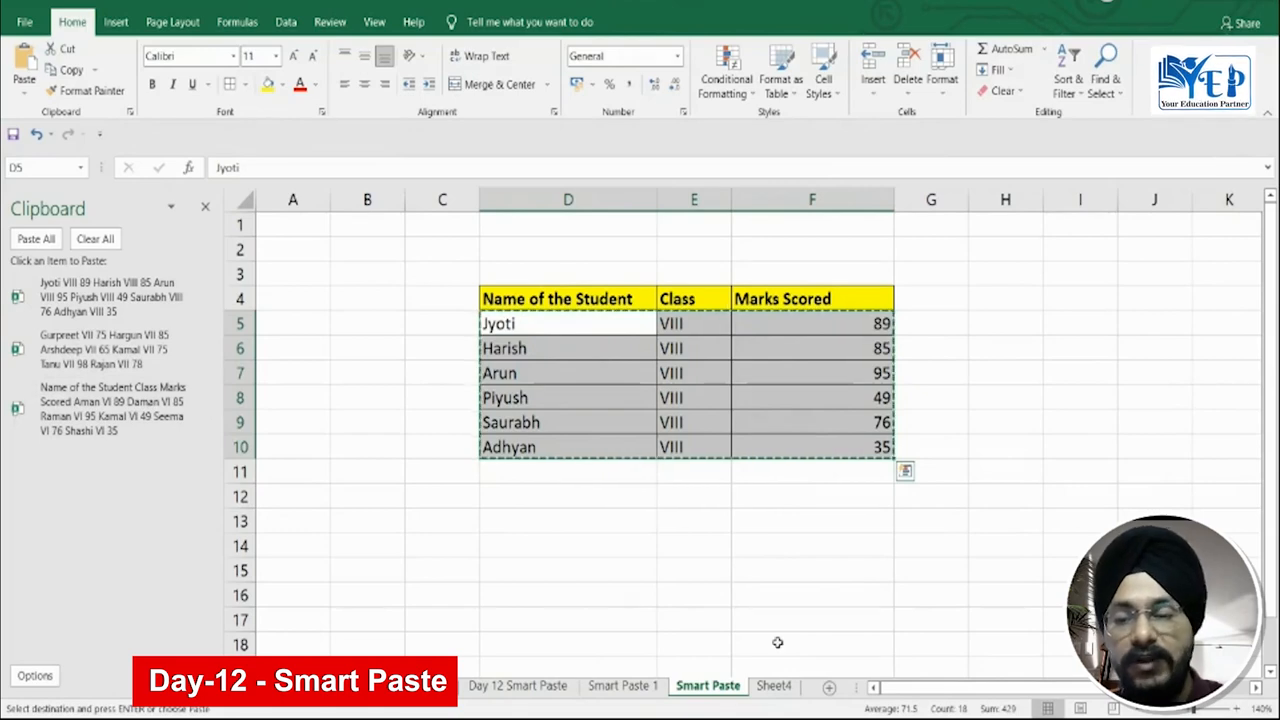
# - Paste all collected clipboard items at cell D4 on Sheet4 and widen columns D and F to fit their headers
pyautogui.click(774, 686)
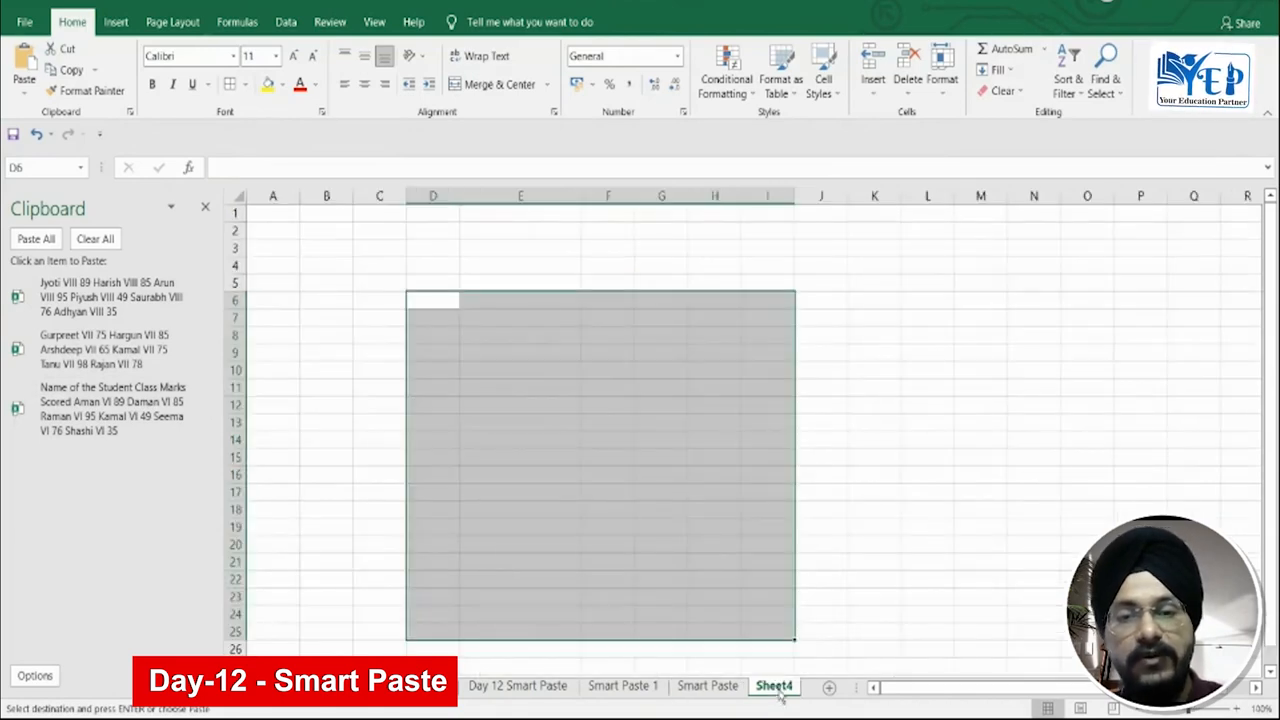
pyautogui.click(445, 268)
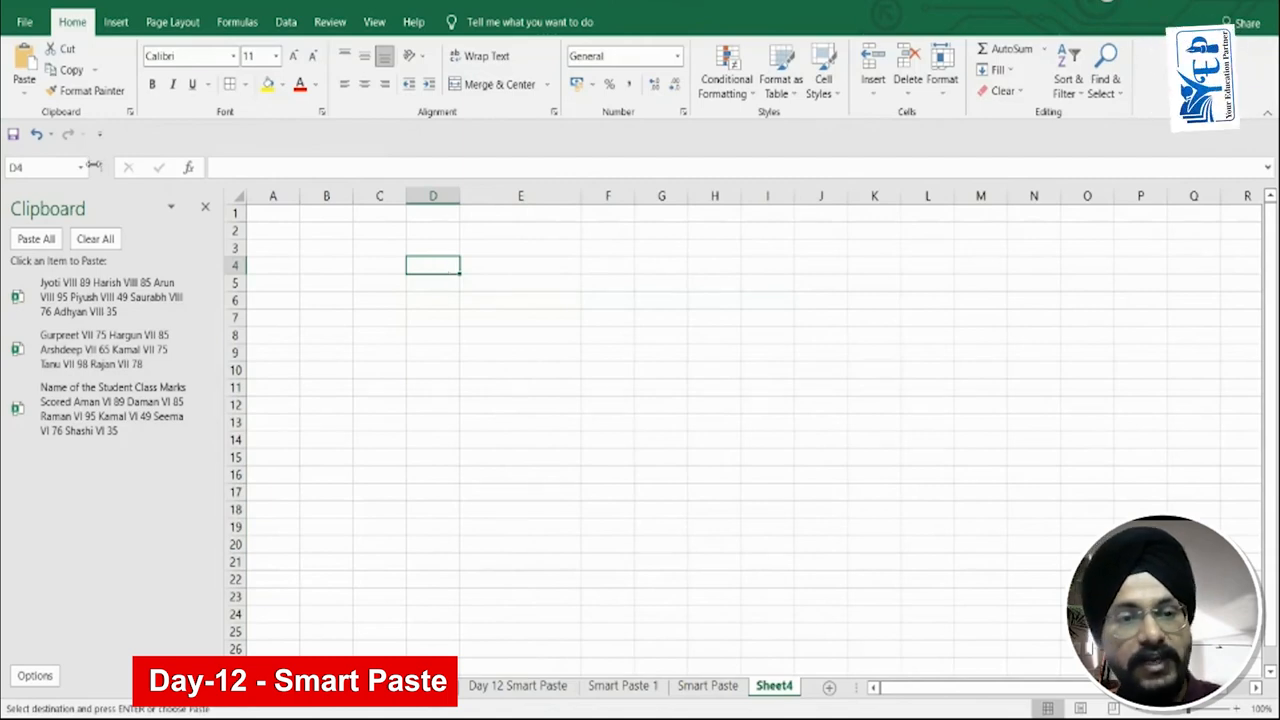
pyautogui.click(35, 240)
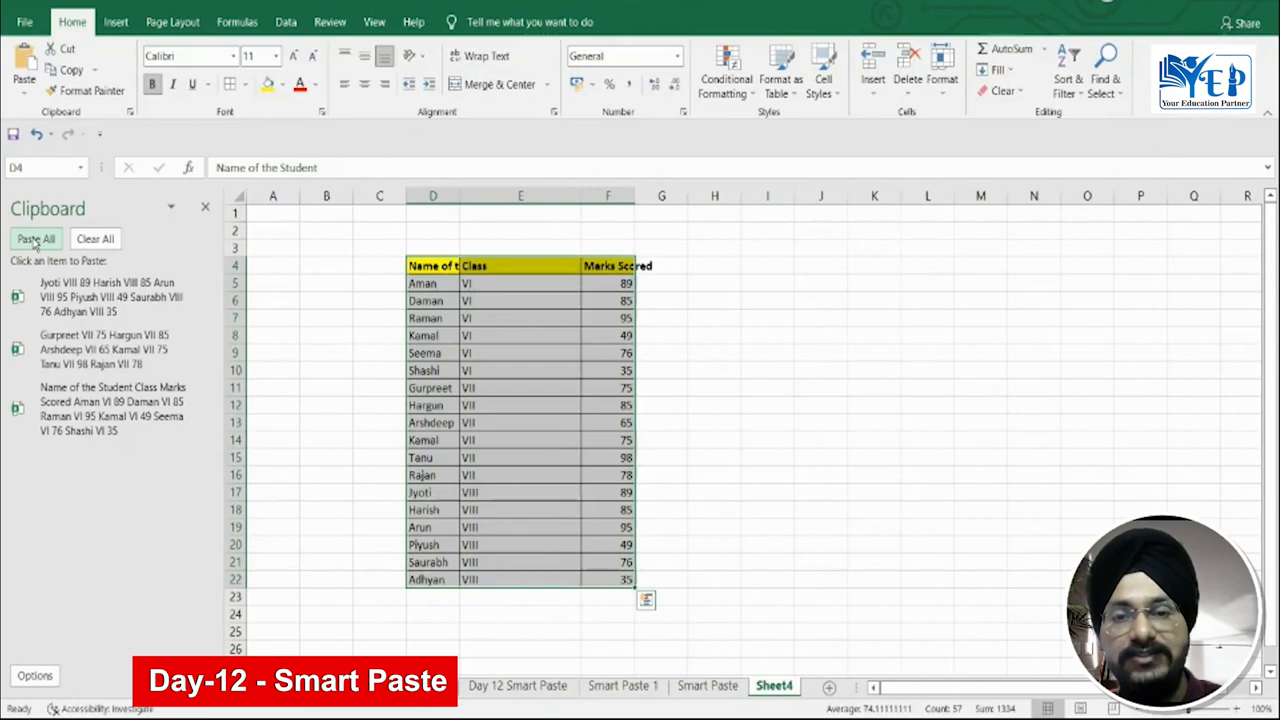
pyautogui.doubleClick(457, 194)
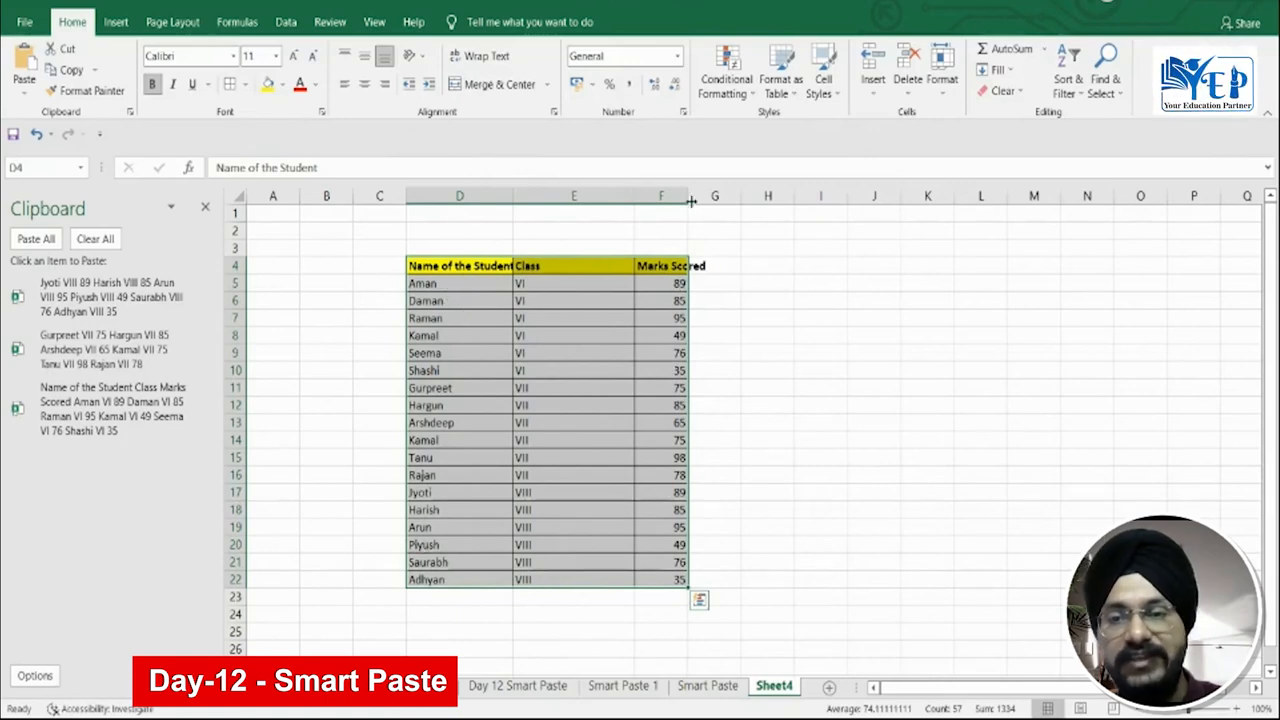
pyautogui.moveTo(688, 196); pyautogui.dragTo(742, 216)
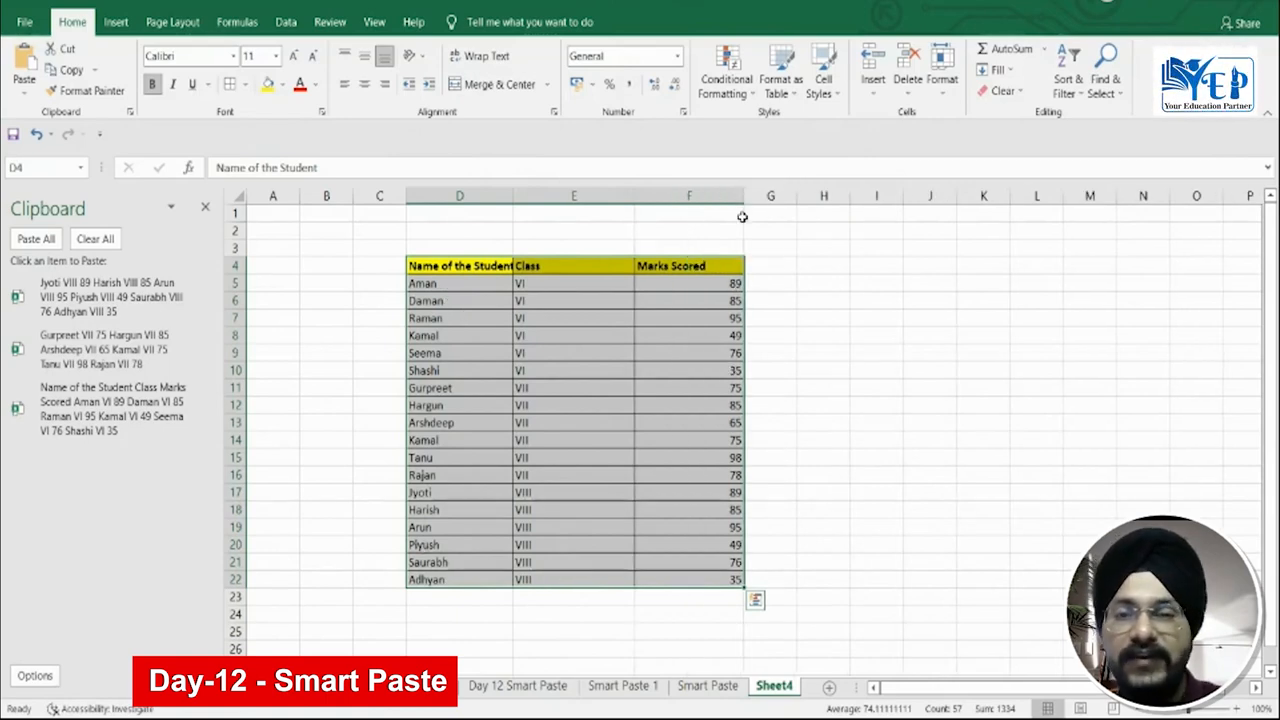